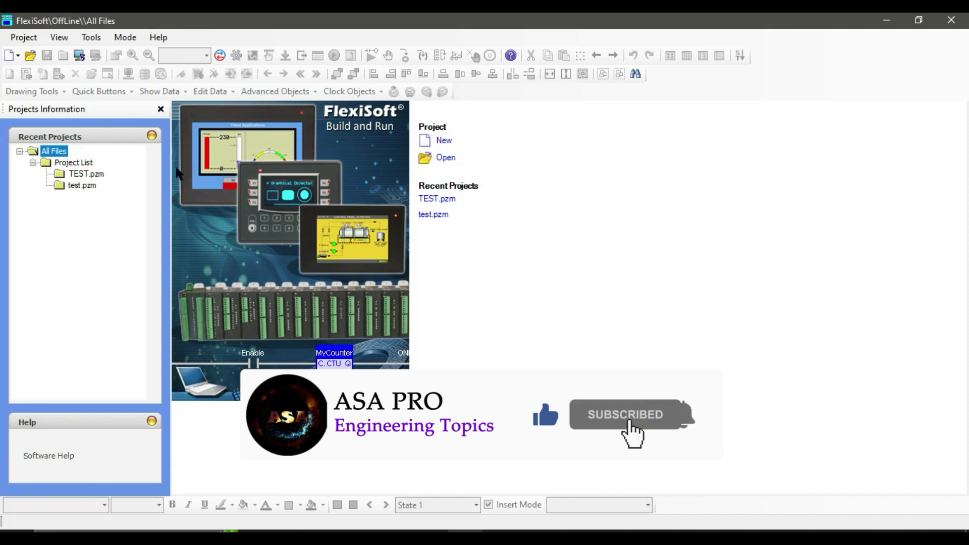
Step: Create a new project with FlexiLogics series, FL004 product and model FL004-0806N-V2
click(24, 37)
click(45, 54)
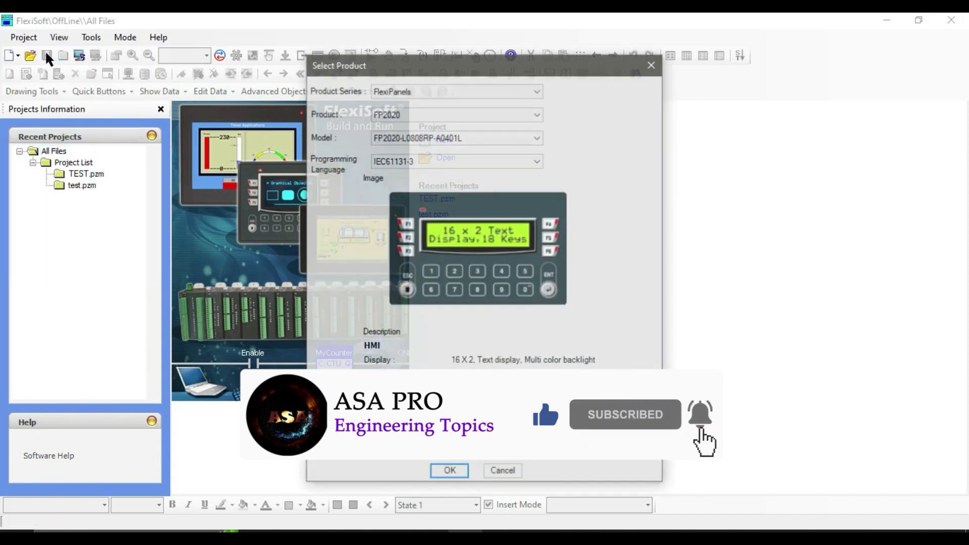
click(444, 90)
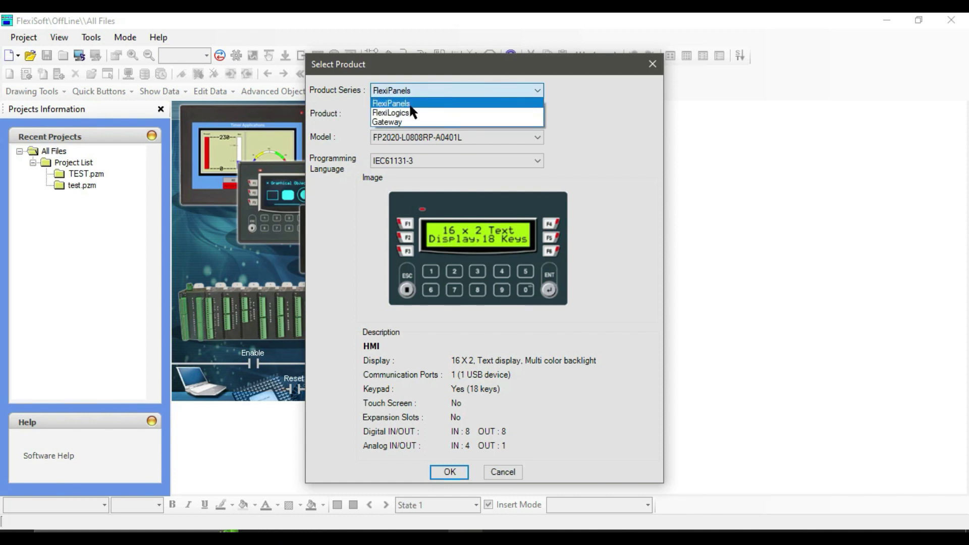
click(411, 112)
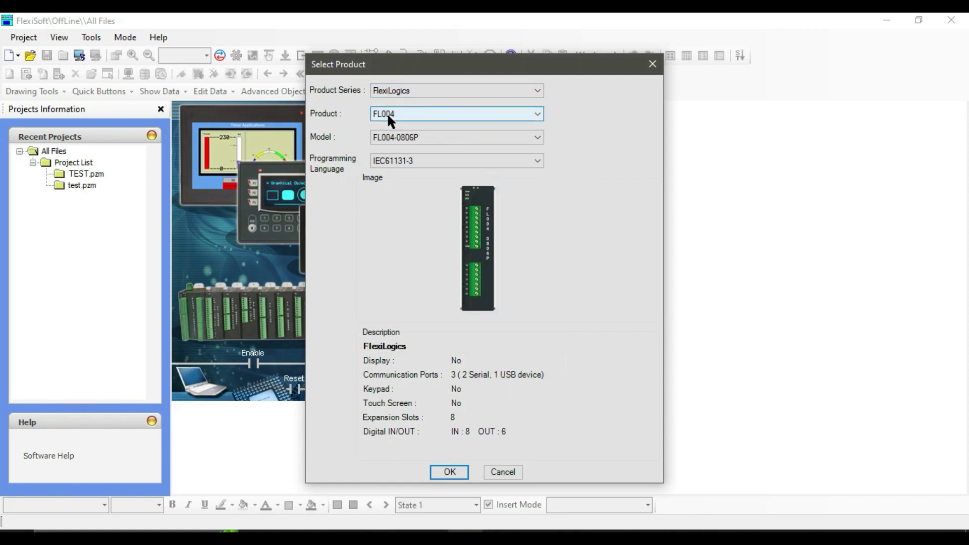
click(420, 137)
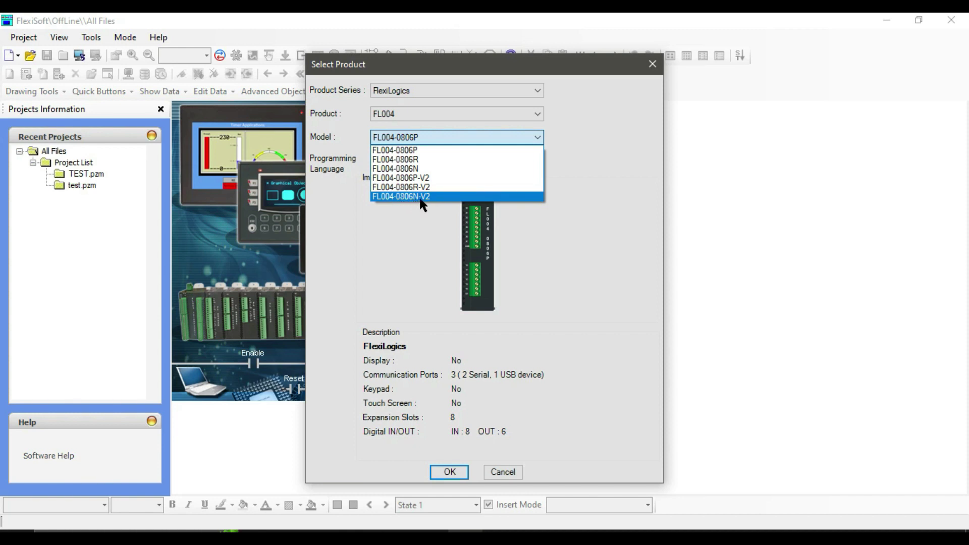
click(431, 196)
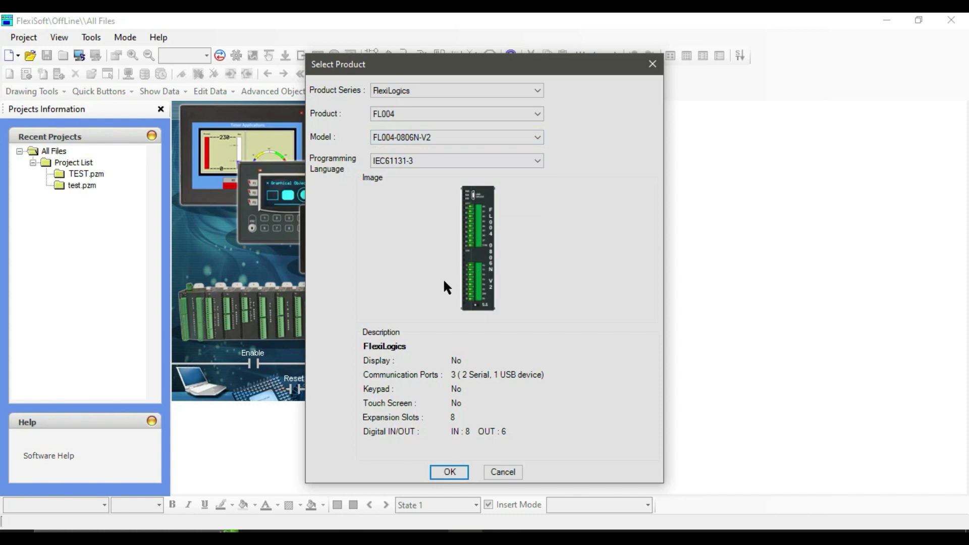
click(453, 472)
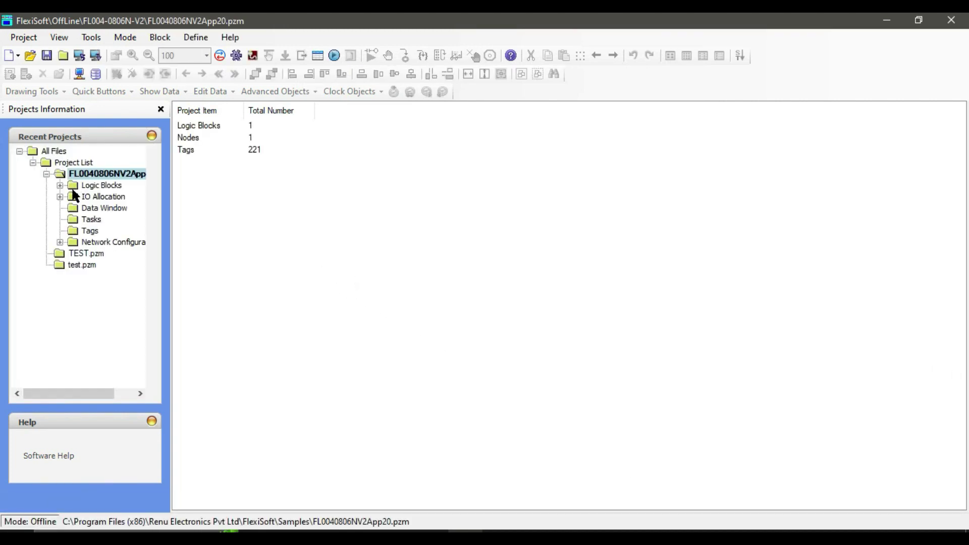
Step: Expand IO Allocation and display the Expansion page with Slot1–Slot8 Not Installed
click(59, 197)
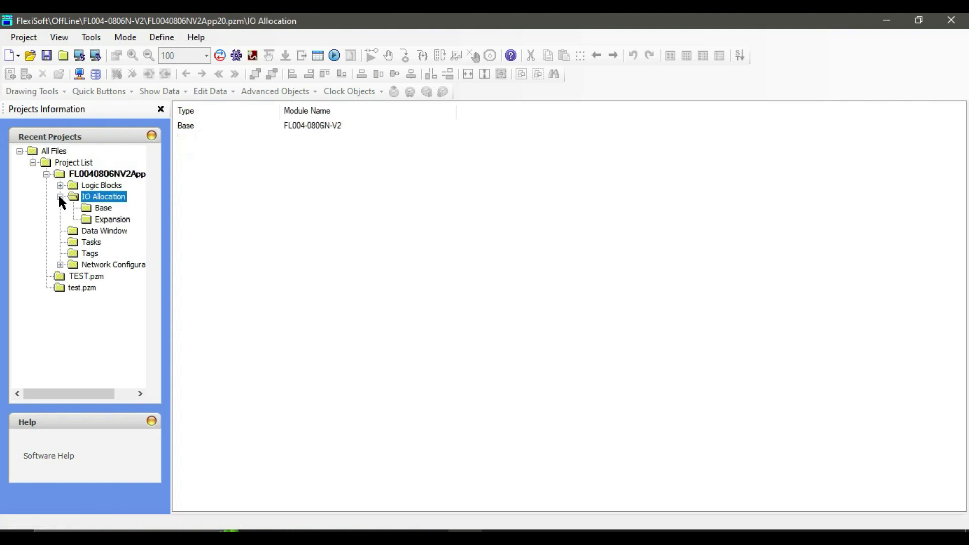
click(101, 218)
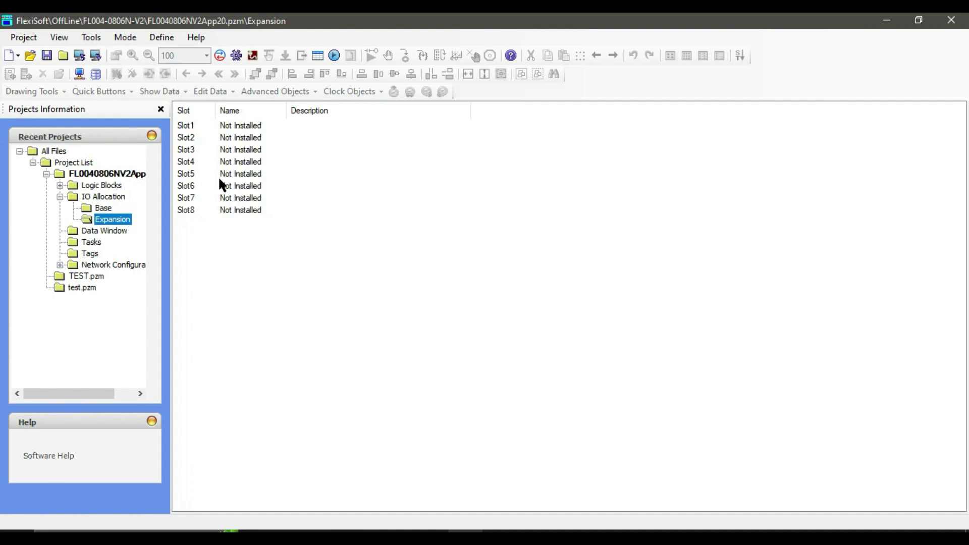
click(106, 208)
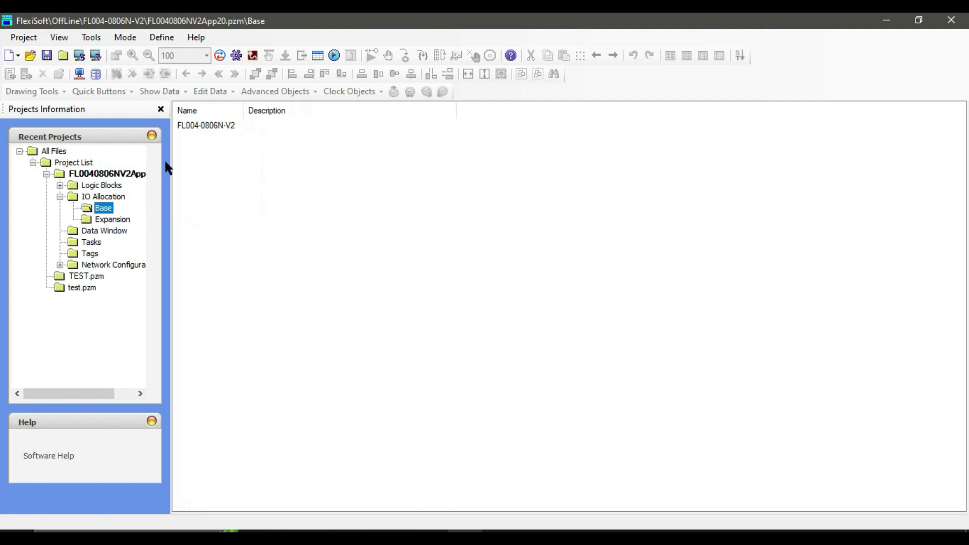
click(112, 219)
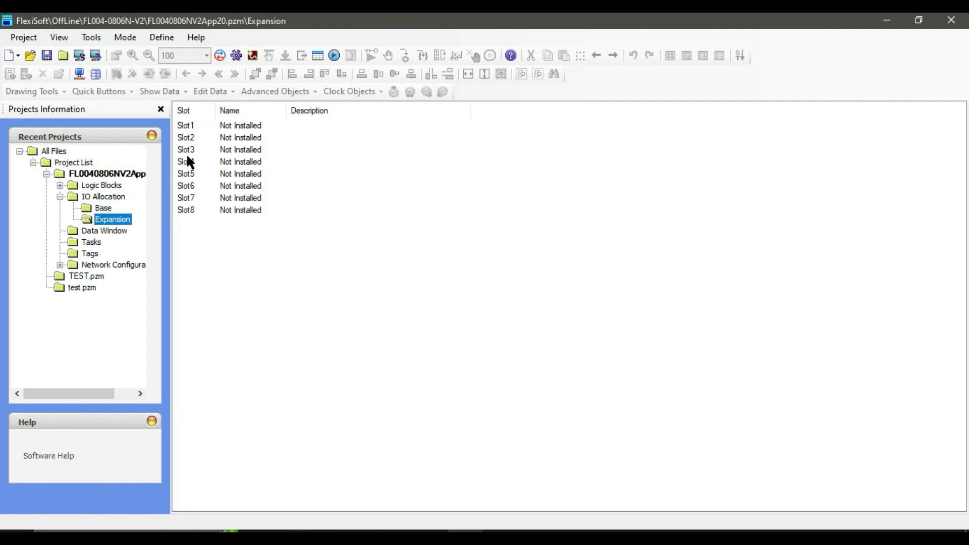
Step: Install the FLD0800 8-input digital module in Slot1
click(206, 129)
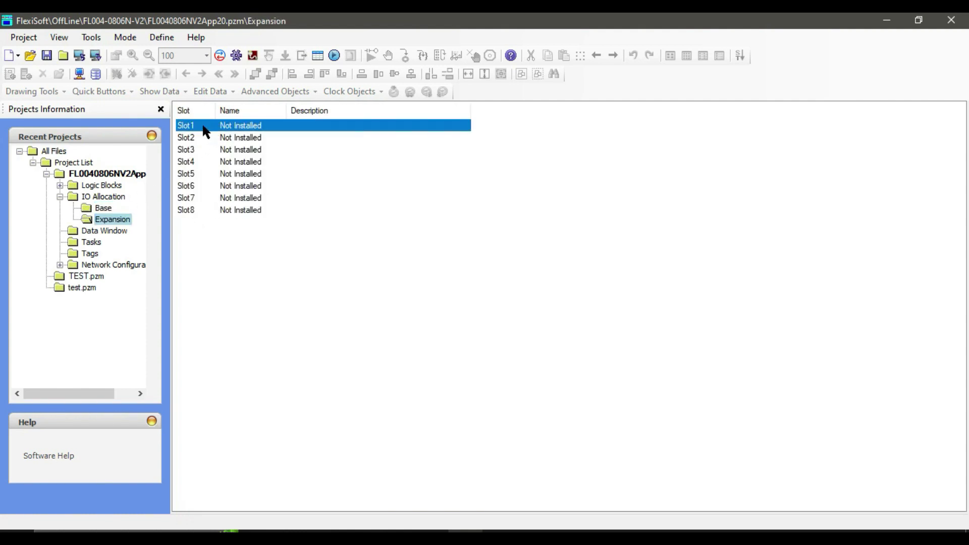
double_click(204, 126)
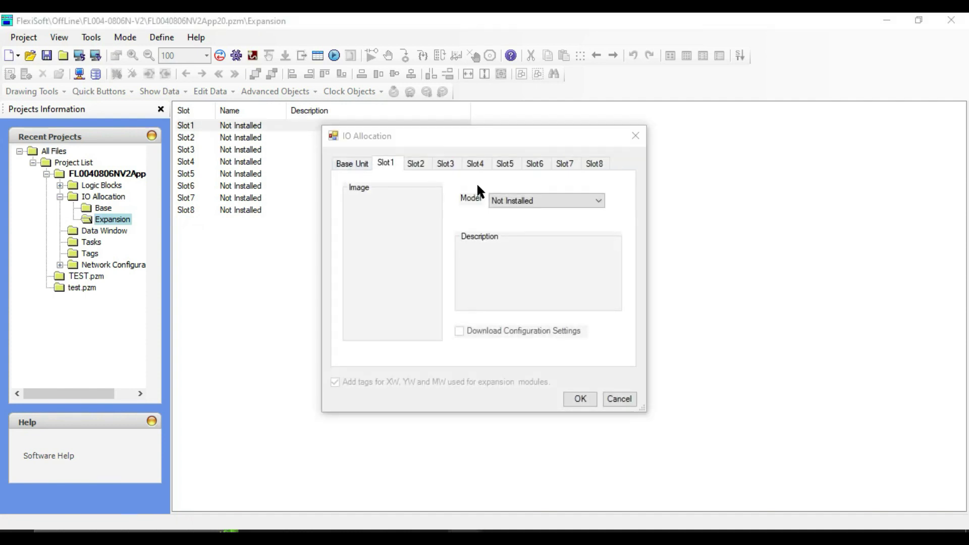
click(525, 206)
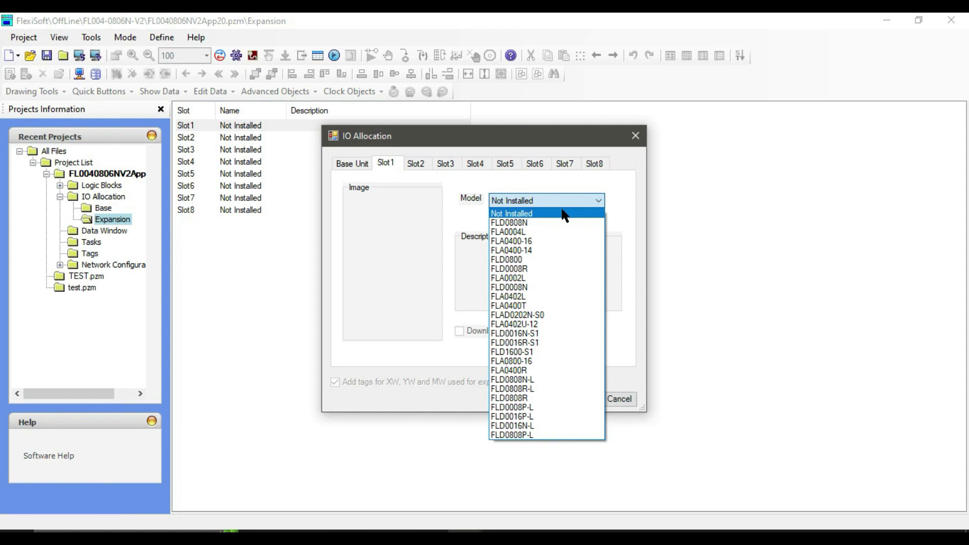
click(556, 260)
click(590, 200)
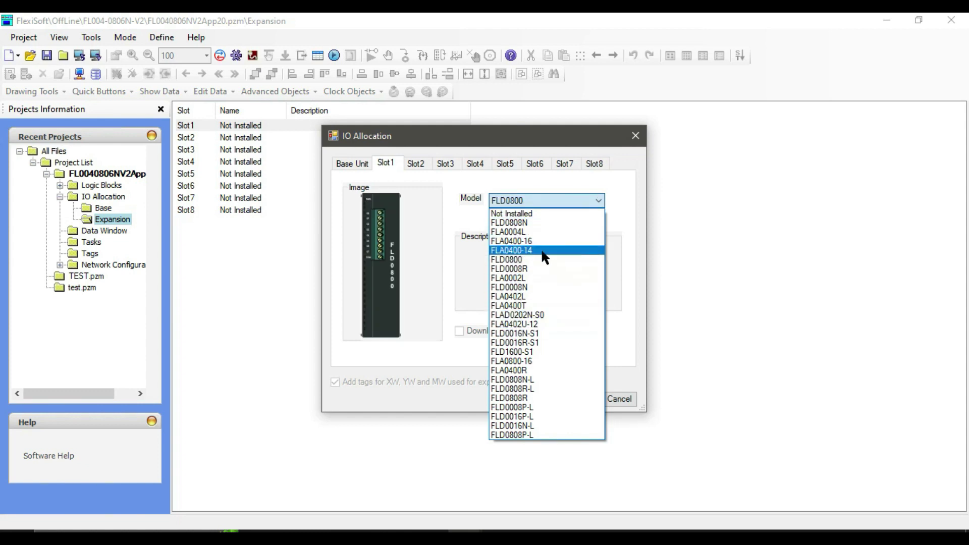
click(516, 261)
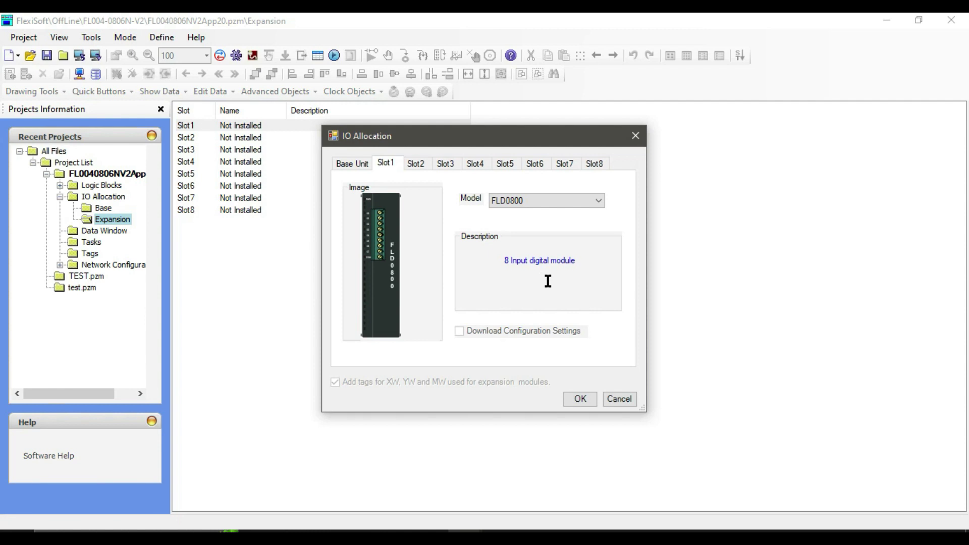
click(581, 399)
Step: Install the FLD0008N 8-output digital module in Slot2
double_click(242, 143)
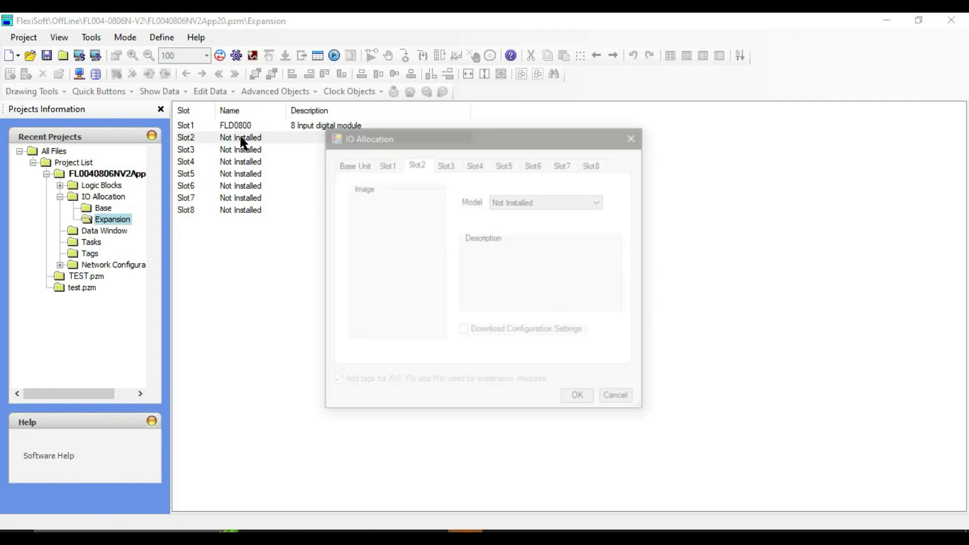
click(541, 202)
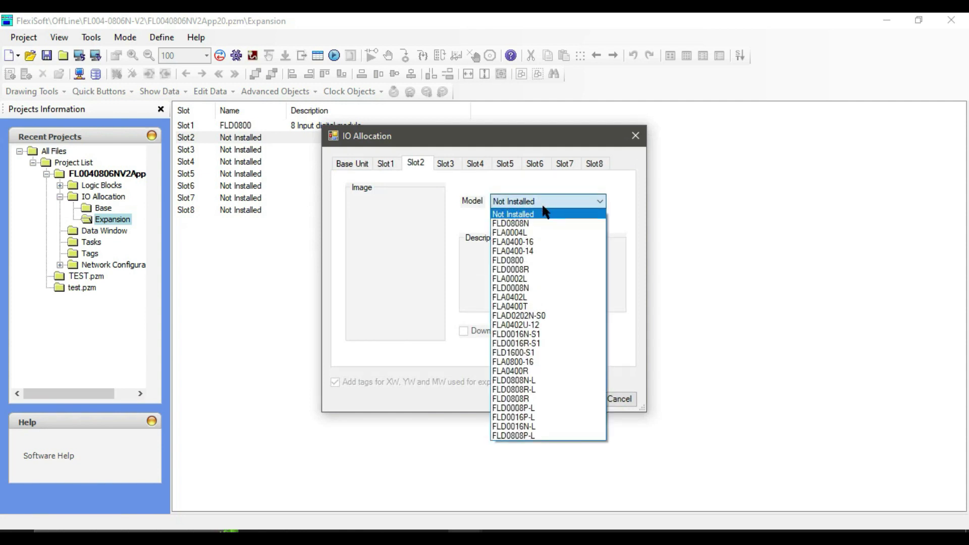
click(525, 288)
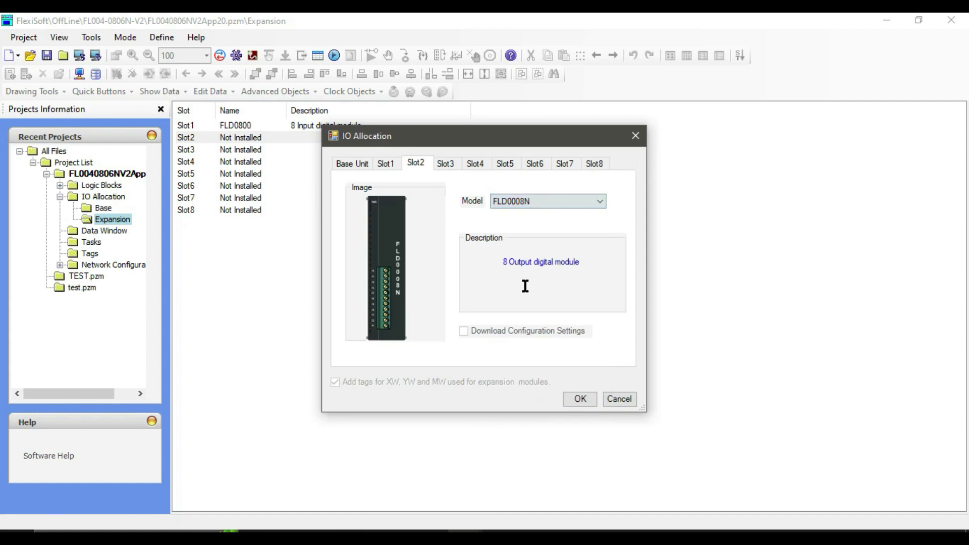
click(576, 400)
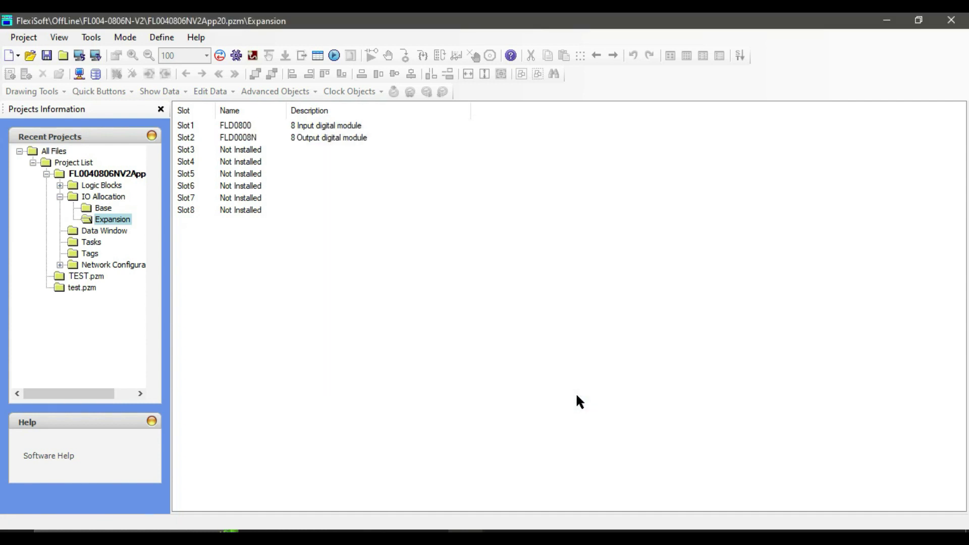
Step: Choose FLA0400-16 as the Slot3 module, noting its 16-bit resolution
click(241, 151)
double_click(241, 151)
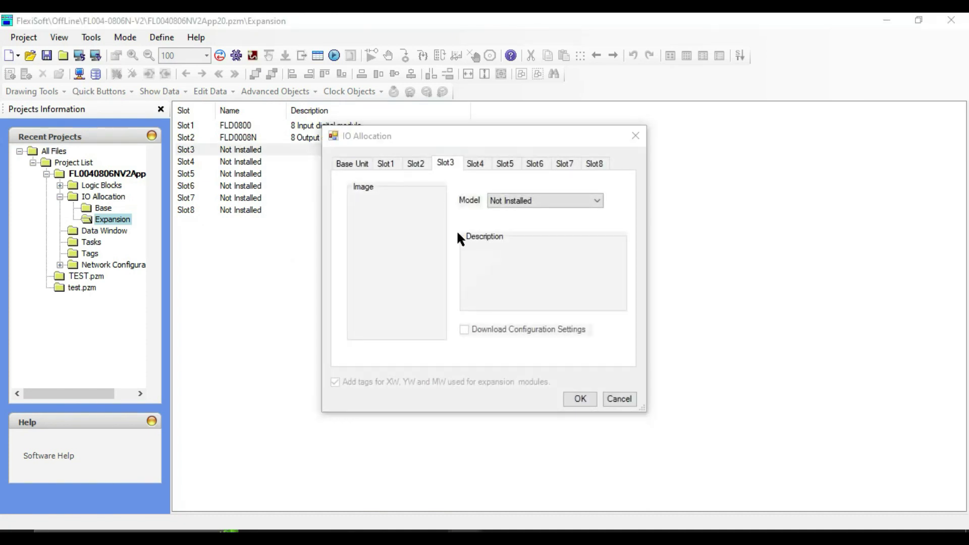
click(562, 198)
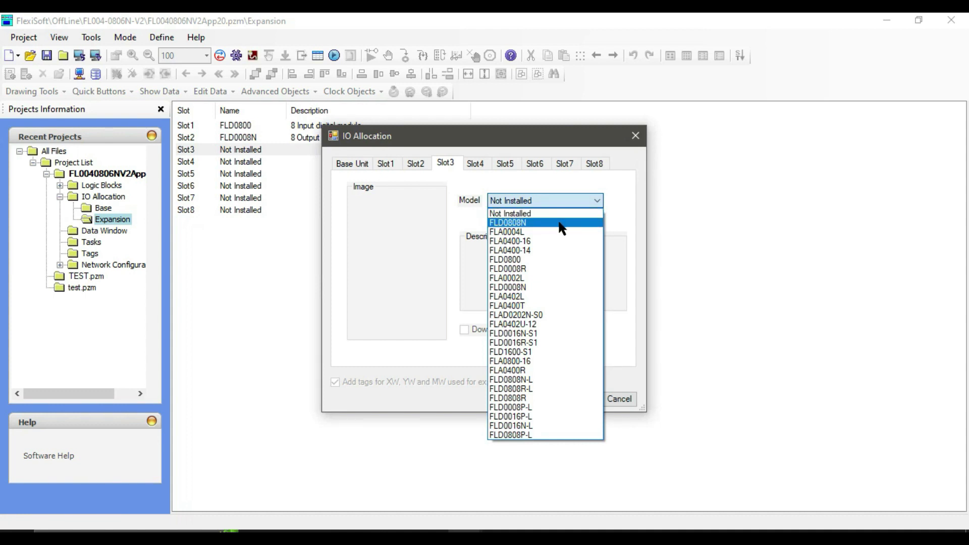
click(531, 241)
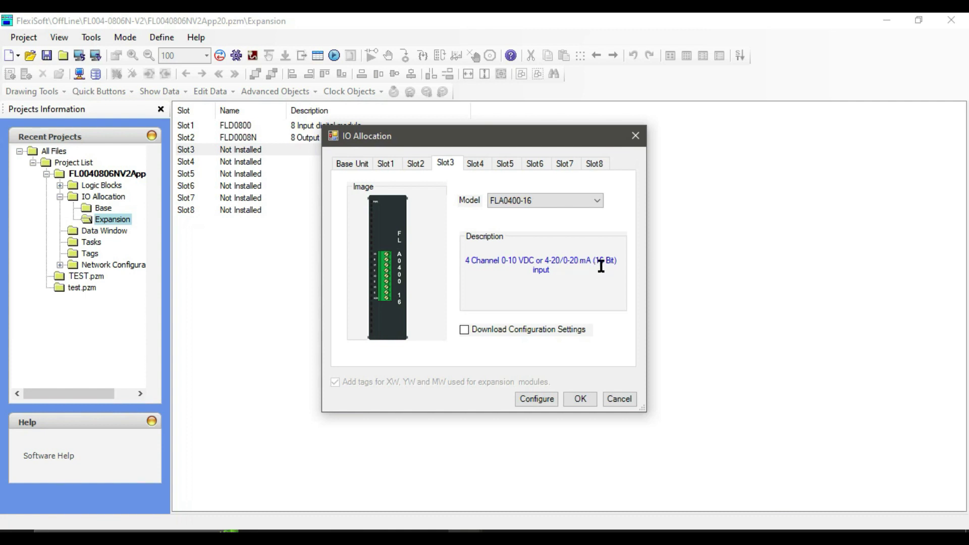
drag(598, 261, 612, 261)
Step: Set Input Channel1 to mA(4-20mA), enable Download Configuration Settings, and confirm Slot3
click(614, 284)
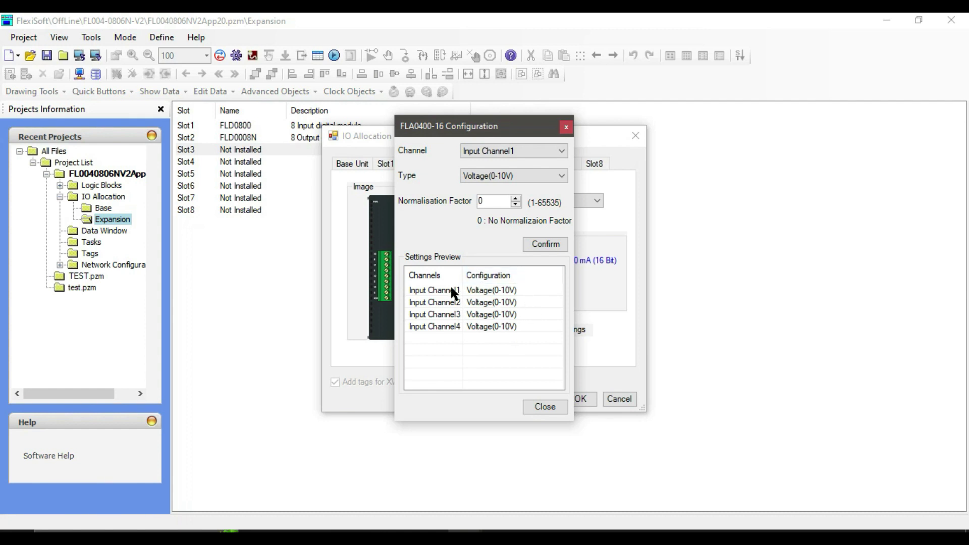
click(447, 297)
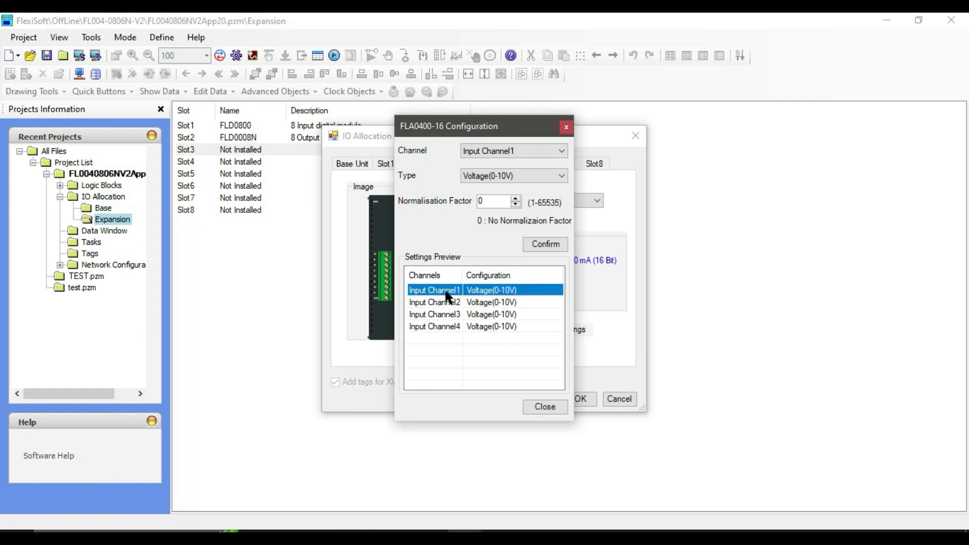
click(512, 174)
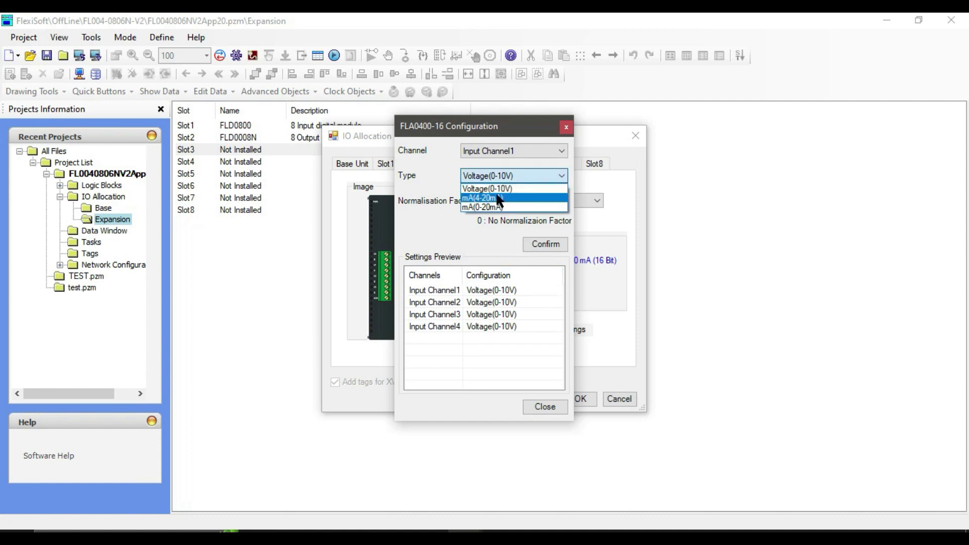
click(497, 198)
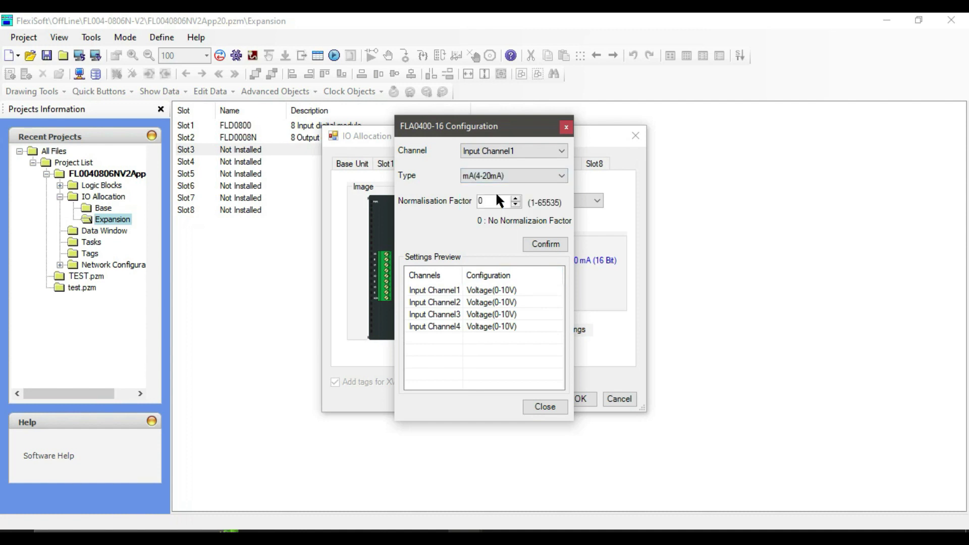
click(548, 245)
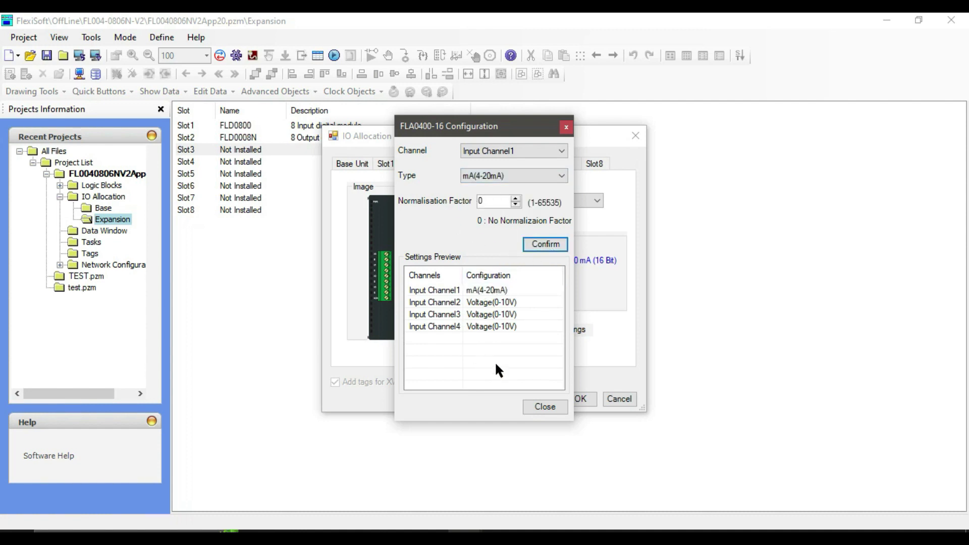
click(544, 408)
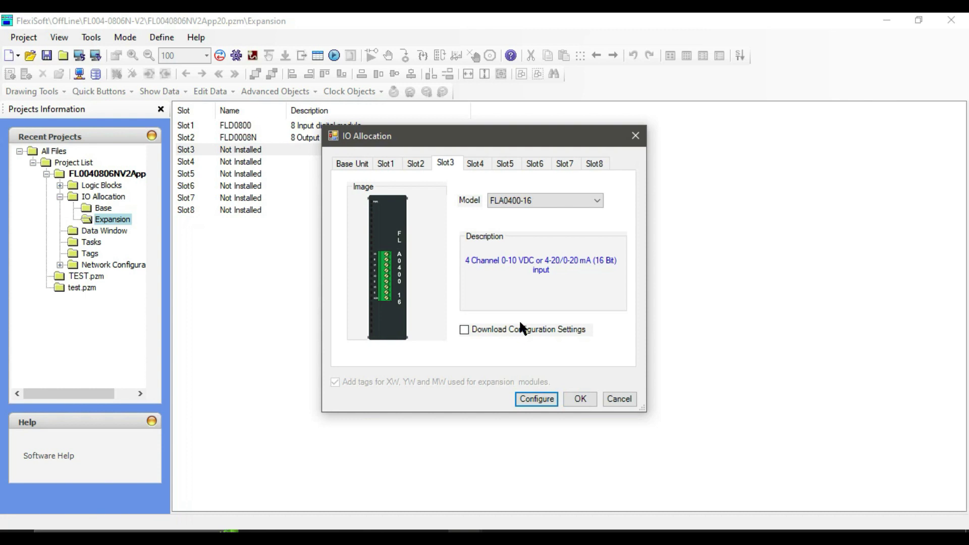
click(537, 398)
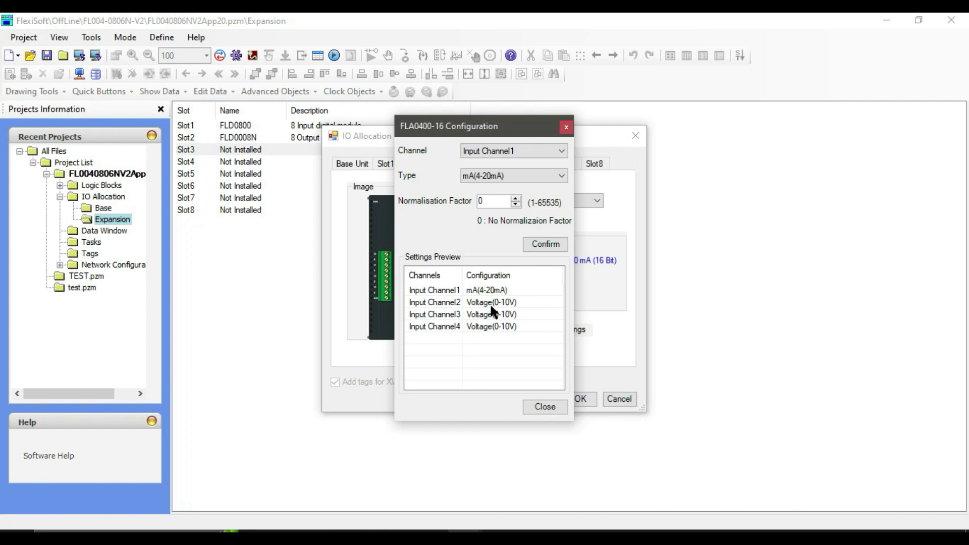
click(541, 407)
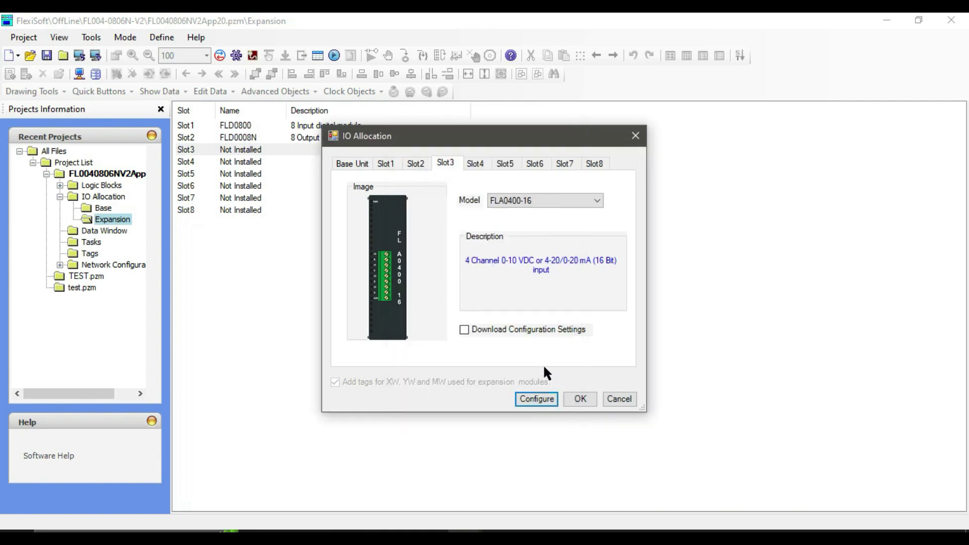
click(483, 326)
click(580, 395)
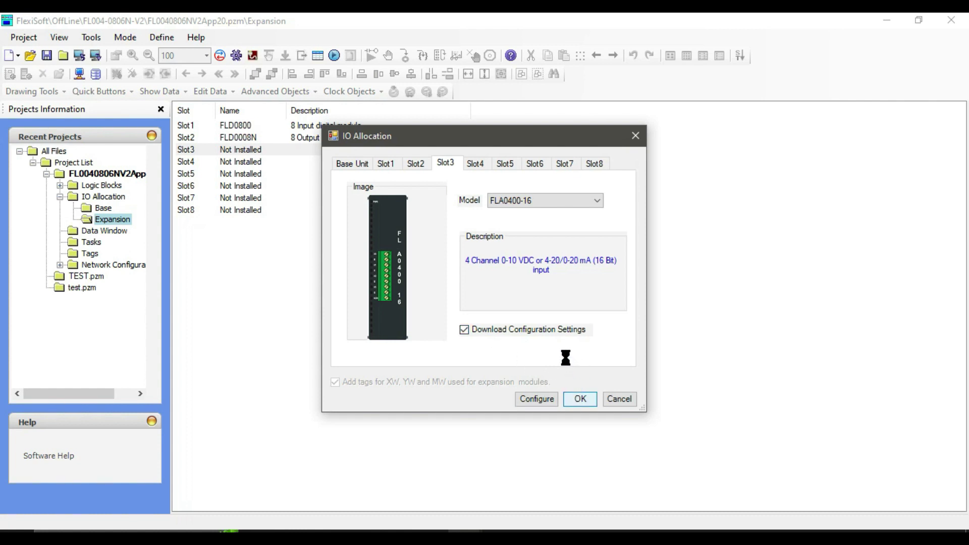
Step: Choose FLA0004L for Slot4 and keep its output type at Voltage(0-10V)
click(229, 163)
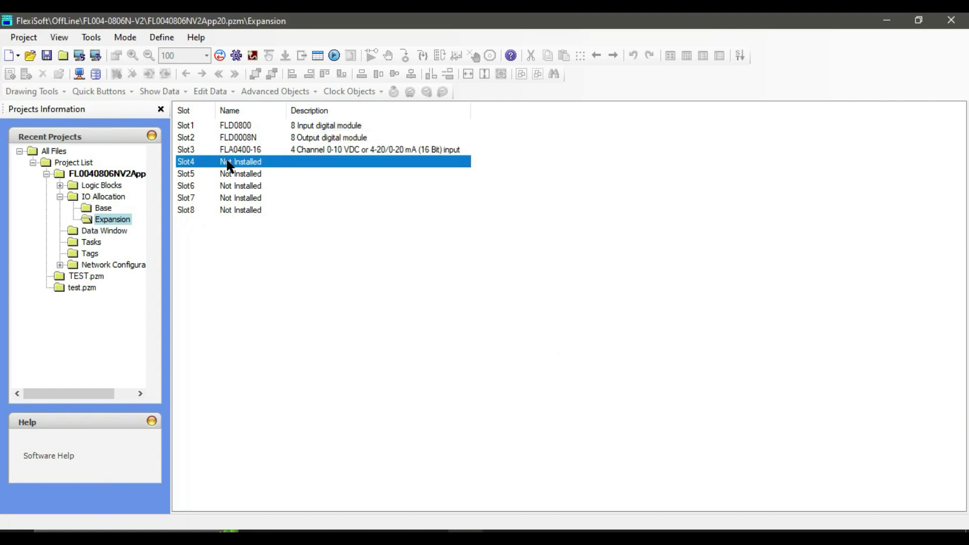
double_click(229, 162)
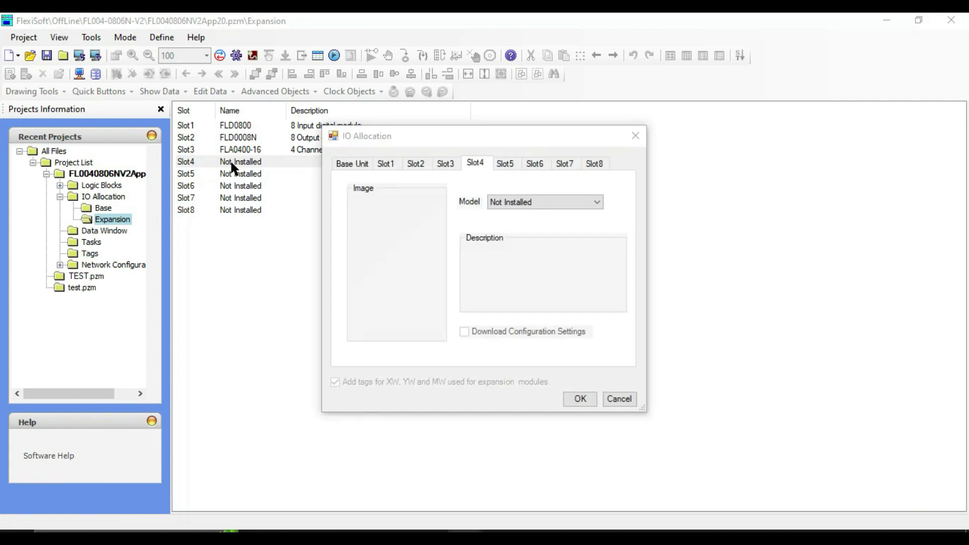
click(528, 202)
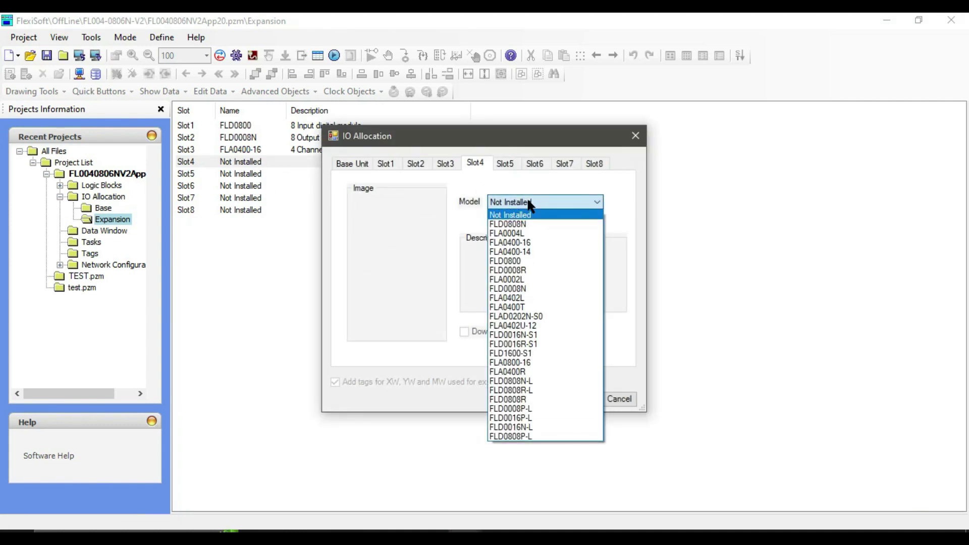
click(525, 234)
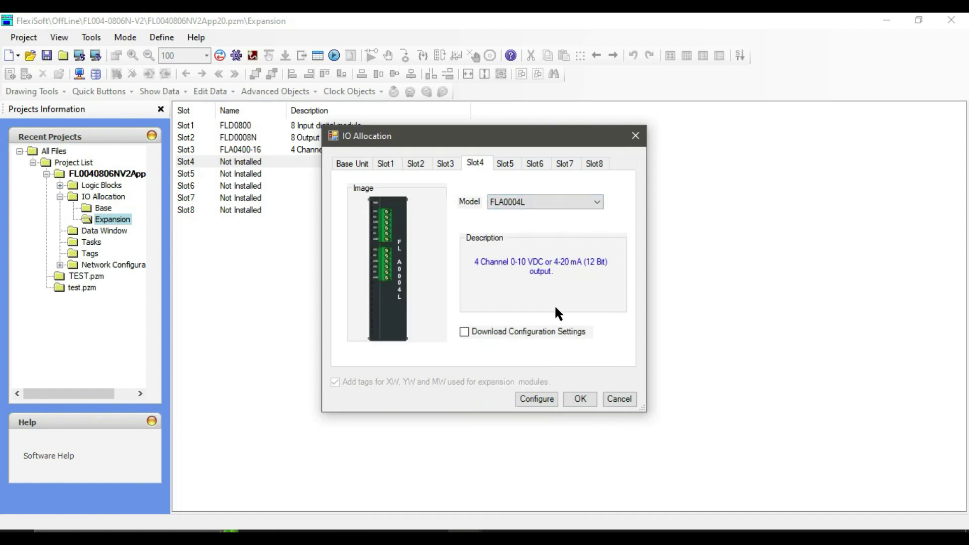
click(536, 400)
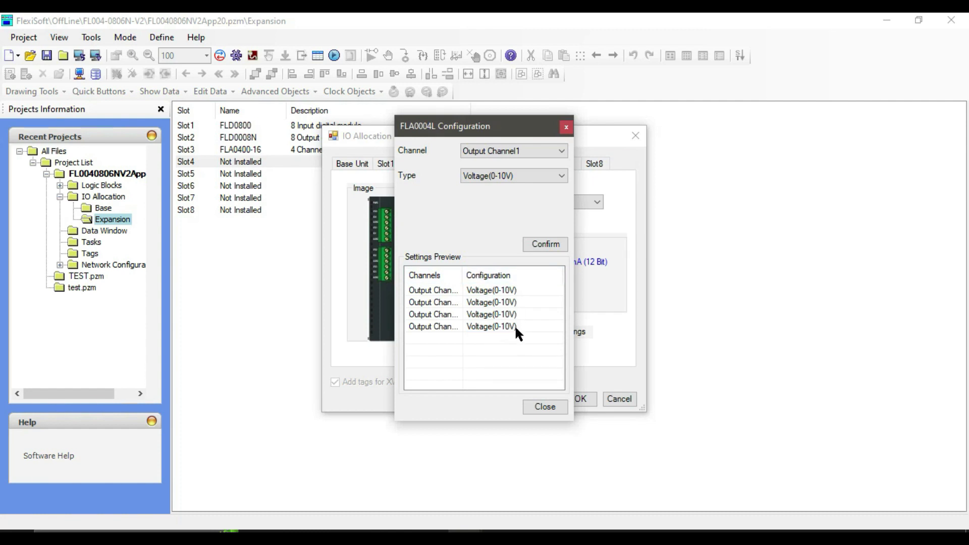
click(496, 175)
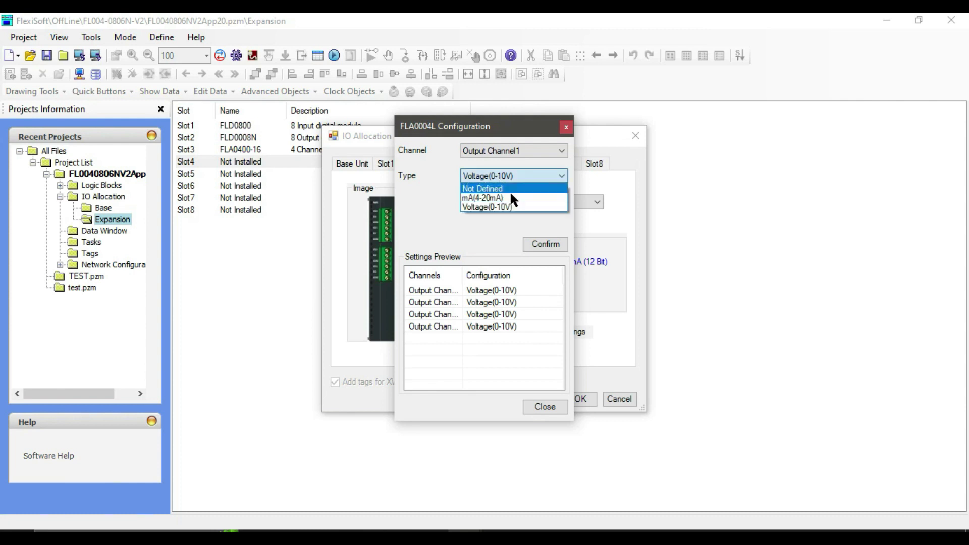
click(497, 228)
click(543, 407)
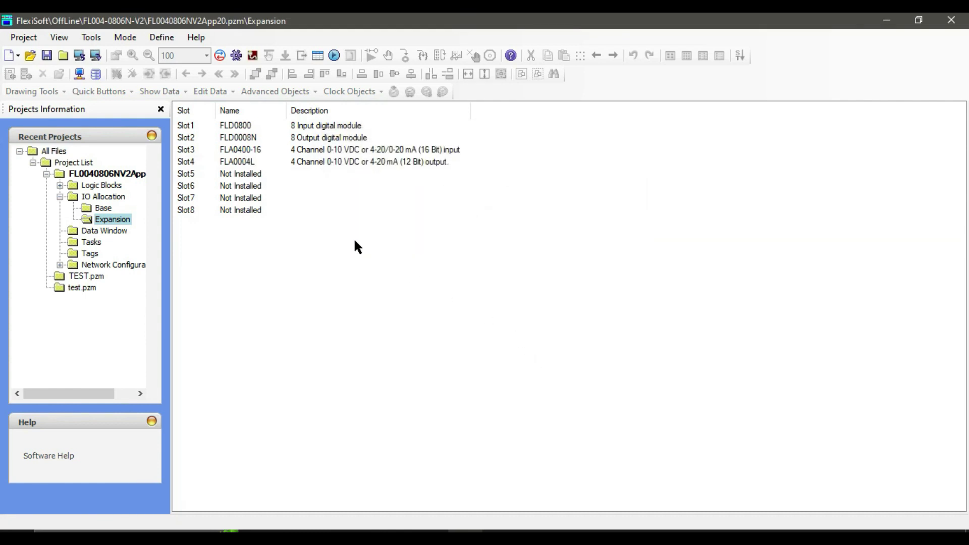
Step: Open the Tags list, sort it, and scroll to the Slot01–Slot03 module tags
click(83, 253)
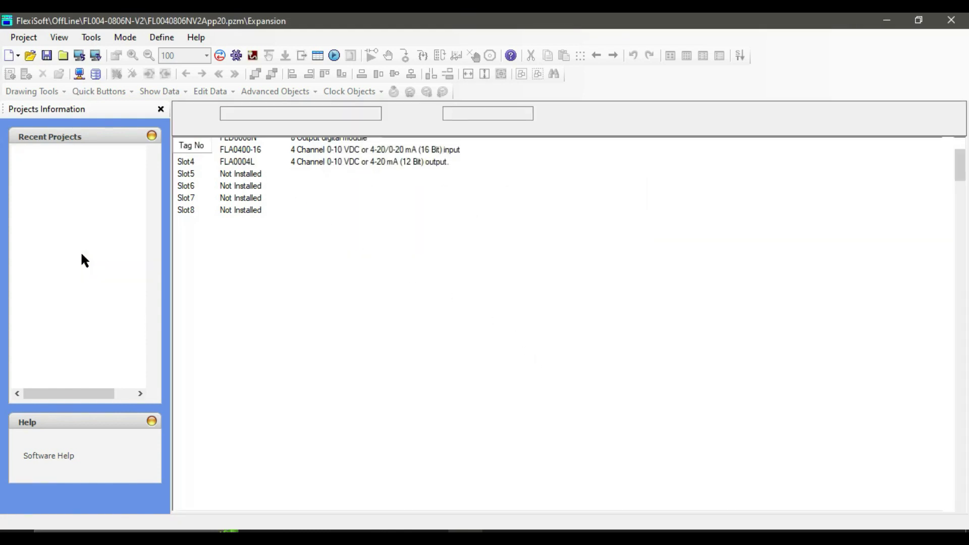
click(739, 57)
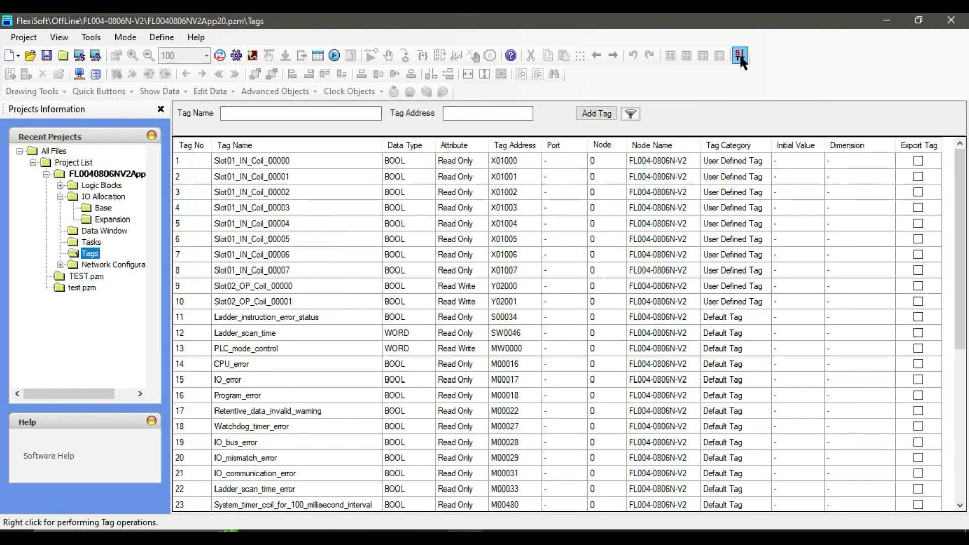
scroll(240, 223, down, 6)
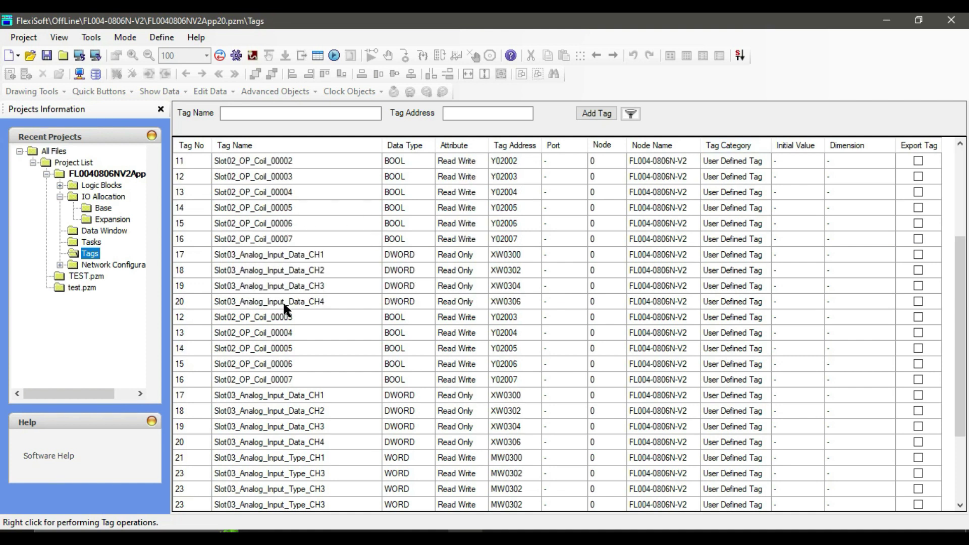